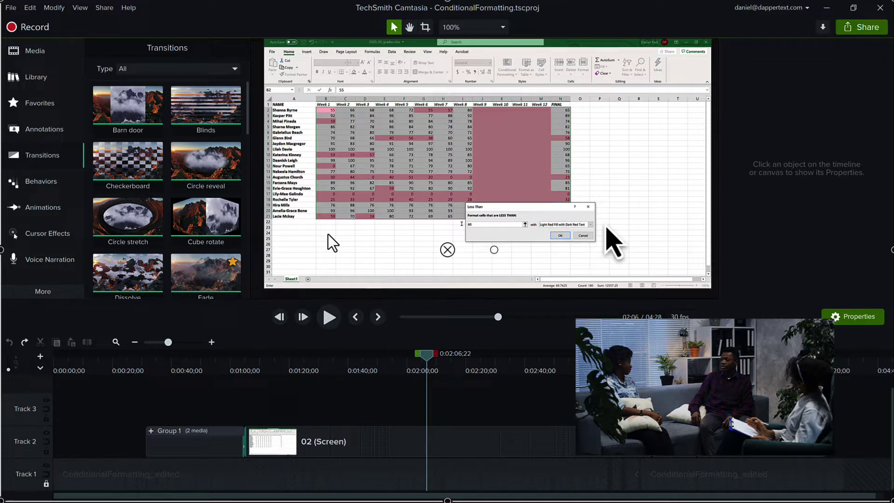
Step: Try scaling the screencast to about 121%, reset it to 100%, and move it down-left
{"action": "left_click", "coordinate": [702, 382]}
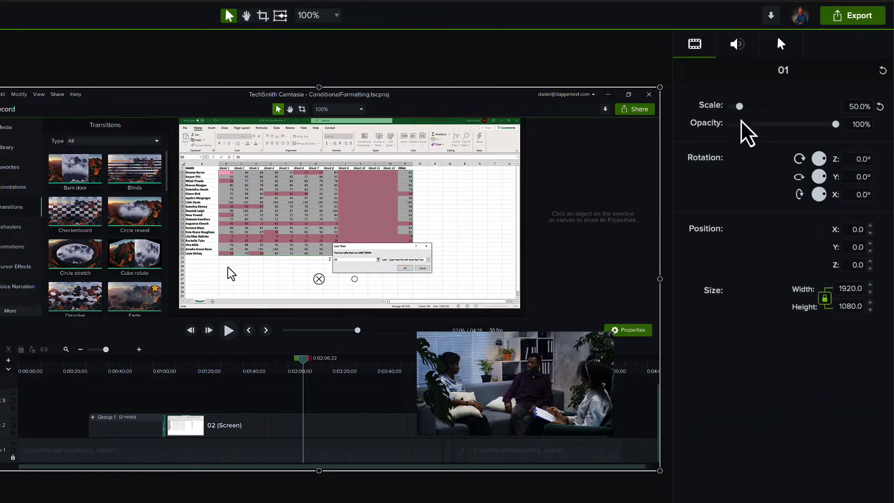
{"action": "left_click_drag", "start_coordinate": [740, 106], "coordinate": [755, 107]}
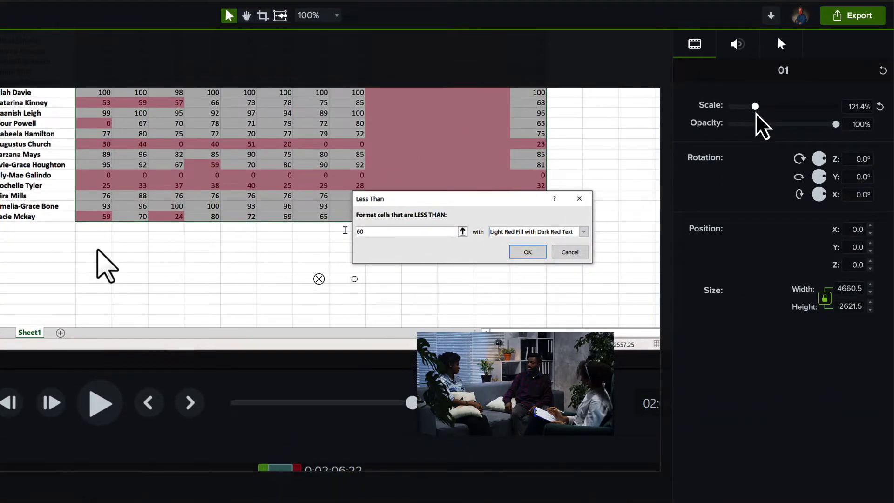
{"action": "left_click", "coordinate": [880, 106]}
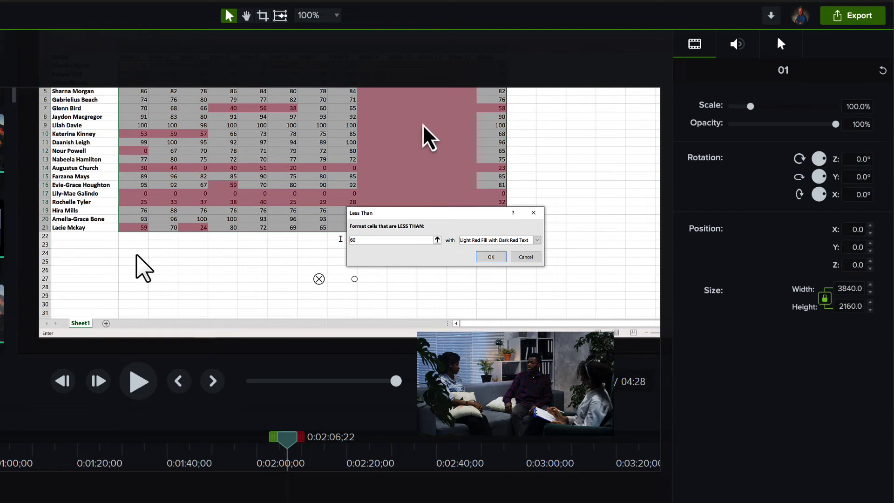
{"action": "left_click_drag", "start_coordinate": [425, 136], "coordinate": [362, 259]}
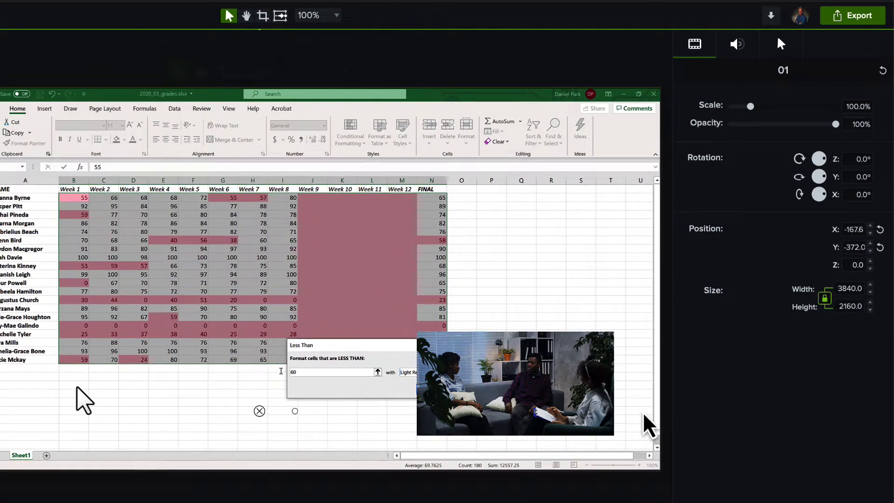
Step: Enlarge the picture-in-picture video, then undo so it stays a 13.6% inset
{"action": "left_click", "coordinate": [522, 401]}
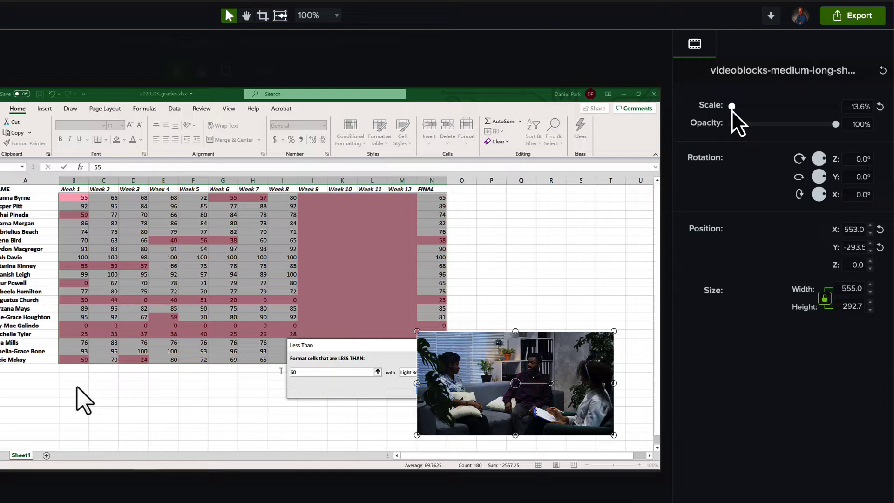
{"action": "mouse_move", "coordinate": [731, 110]}
{"action": "left_mouse_down"}
{"action": "mouse_move", "coordinate": [756, 109]}
{"action": "mouse_move", "coordinate": [747, 111]}
{"action": "left_mouse_up"}
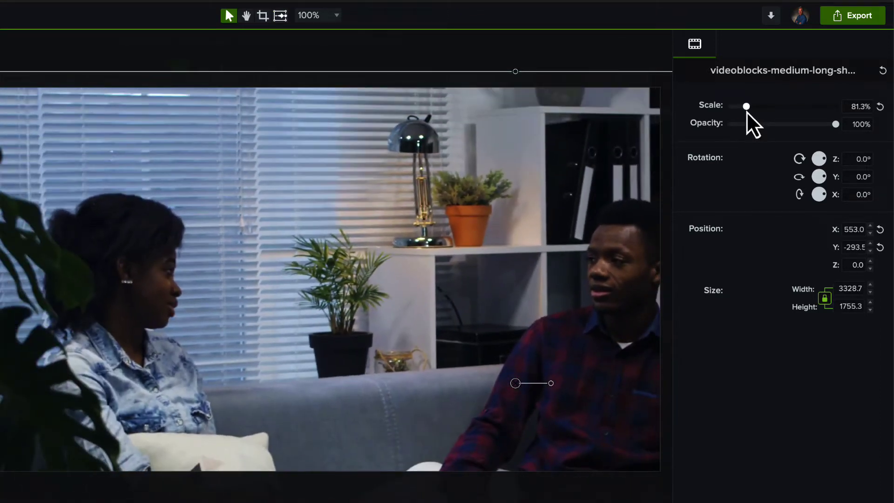
{"action": "key", "text": "ctrl+z"}
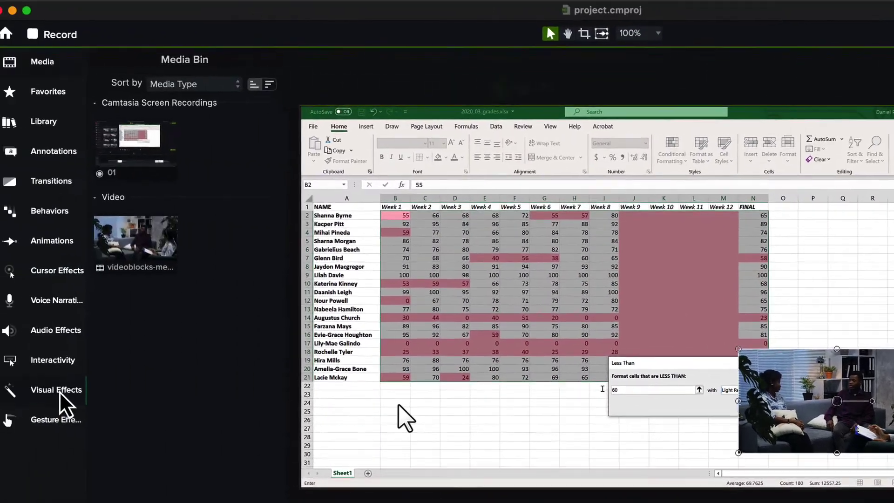
Step: Add a white rectangle from Annotations > Shapes and stretch it over the video inset
{"action": "left_click", "coordinate": [66, 391]}
{"action": "scroll", "coordinate": [141, 381], "scroll_direction": "down", "scroll_amount": 10}
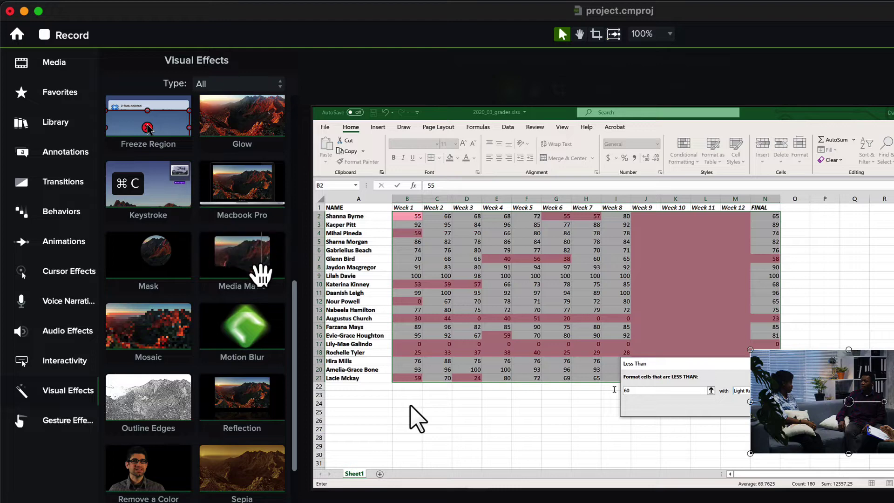
{"action": "left_click", "coordinate": [87, 161]}
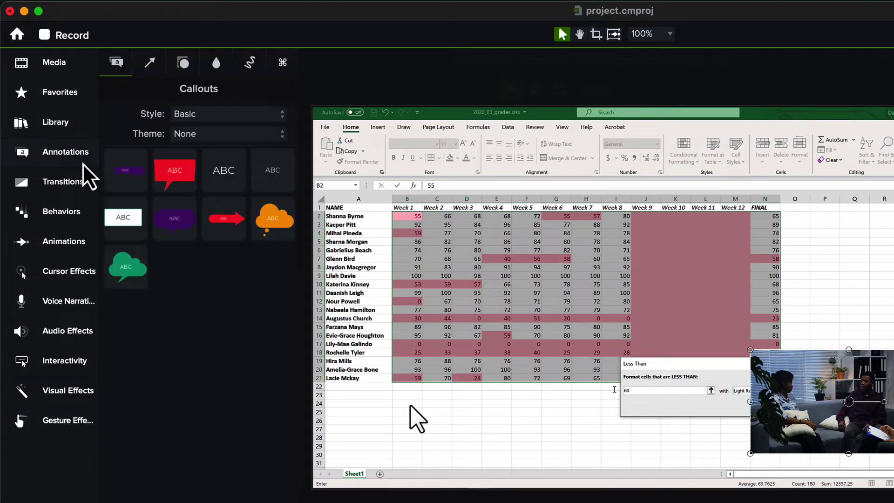
{"action": "left_click", "coordinate": [178, 64]}
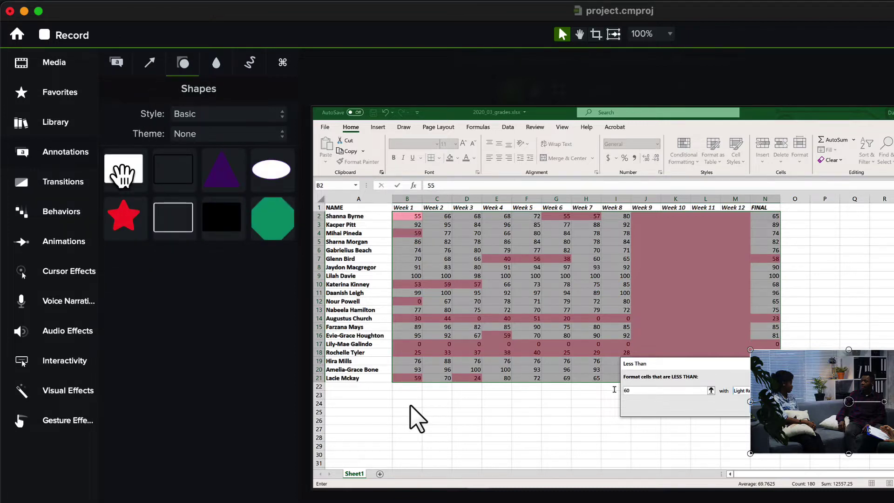
{"action": "mouse_move", "coordinate": [122, 175]}
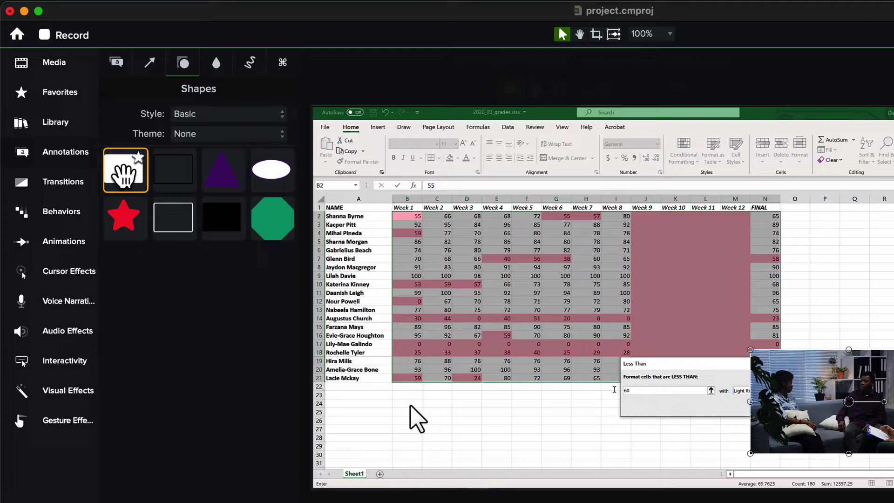
{"action": "left_click_drag", "start_coordinate": [122, 176], "coordinate": [793, 378]}
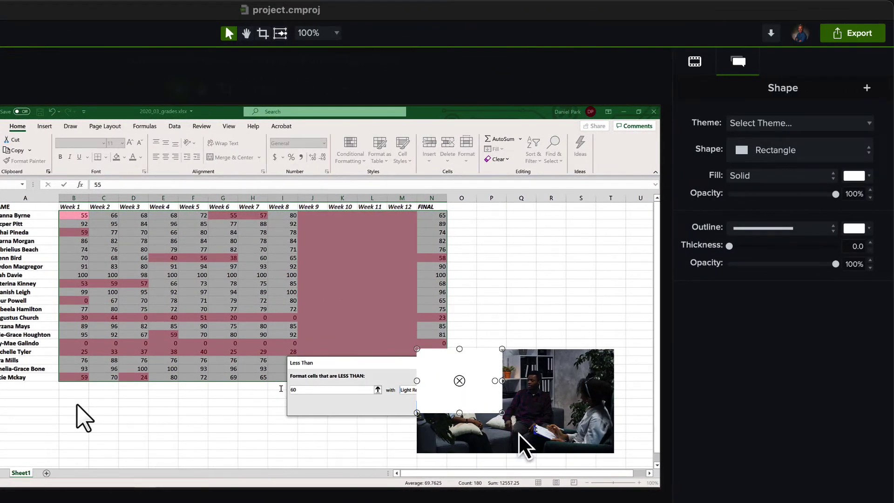
{"action": "left_click_drag", "start_coordinate": [502, 413], "coordinate": [613, 452]}
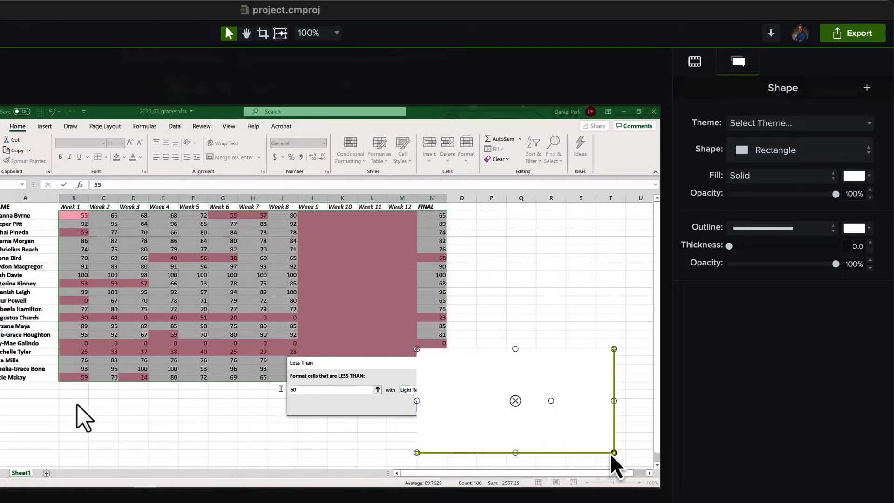
Step: Fill the rectangle purple (RGB 185, 32, 201)
{"action": "left_click", "coordinate": [869, 176]}
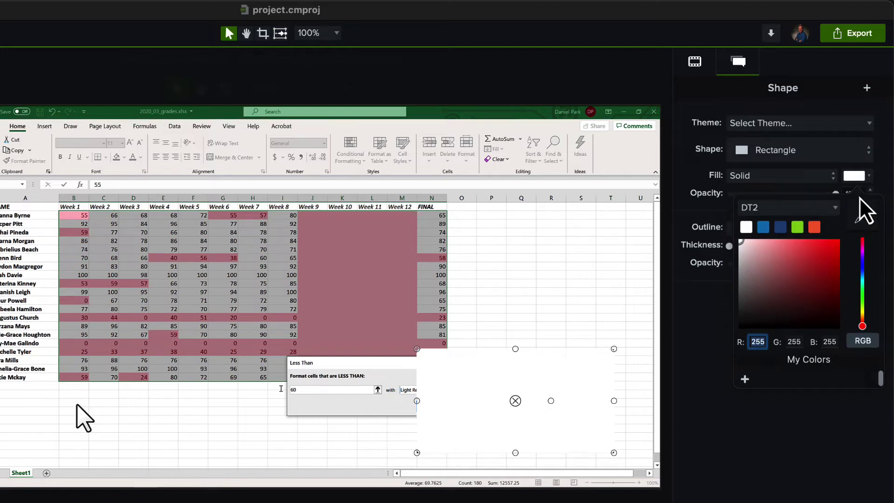
{"action": "left_click", "coordinate": [862, 254]}
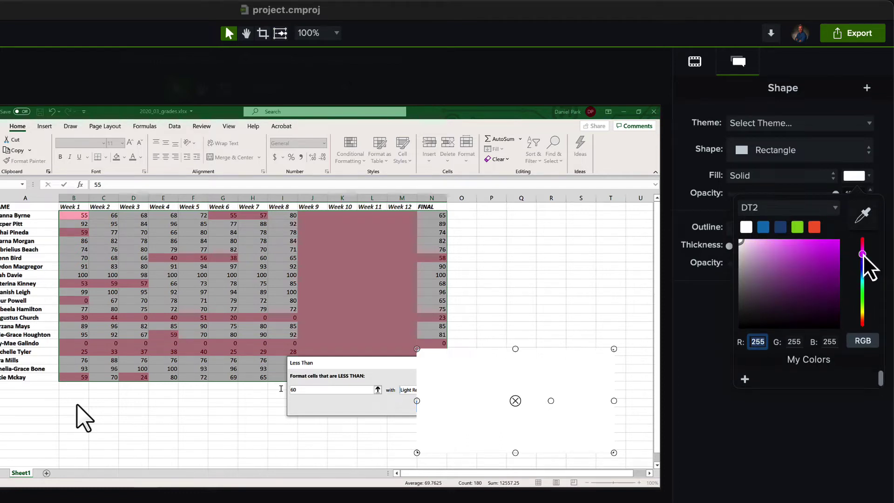
{"action": "left_click", "coordinate": [823, 258]}
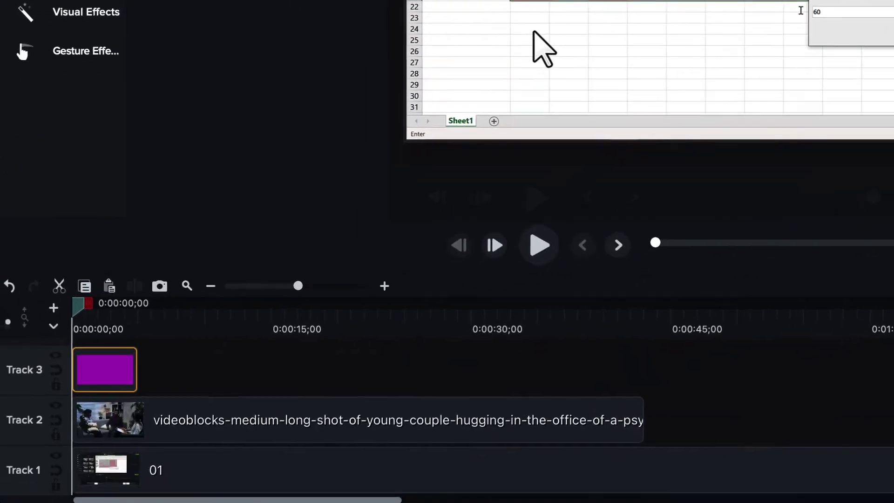
Step: Lengthen the Track 3 Shape clip to about 0:00:34;23 and set the playhead to 0:00:07;00
{"action": "left_click", "coordinate": [465, 467]}
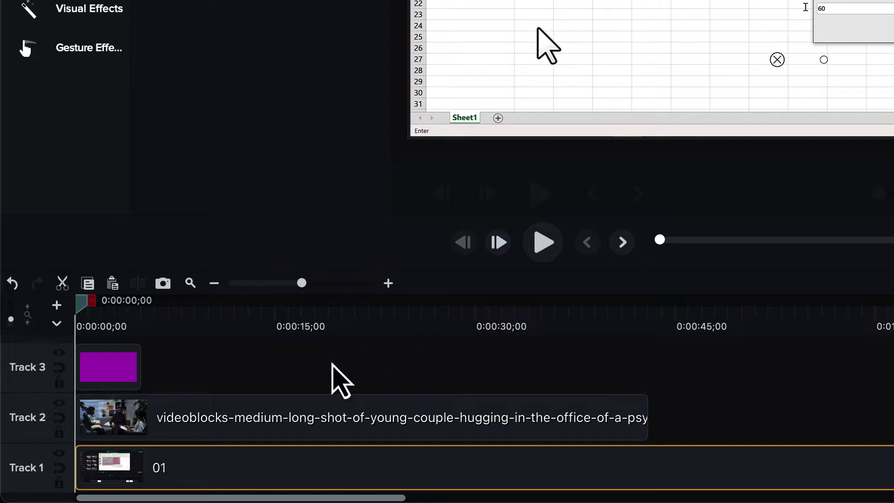
{"action": "left_click_drag", "start_coordinate": [107, 353], "coordinate": [654, 437]}
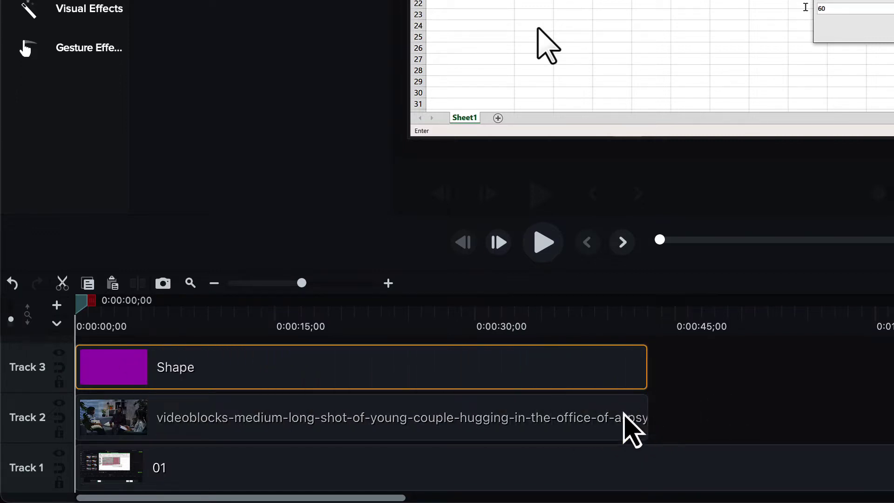
{"action": "left_click", "coordinate": [169, 315]}
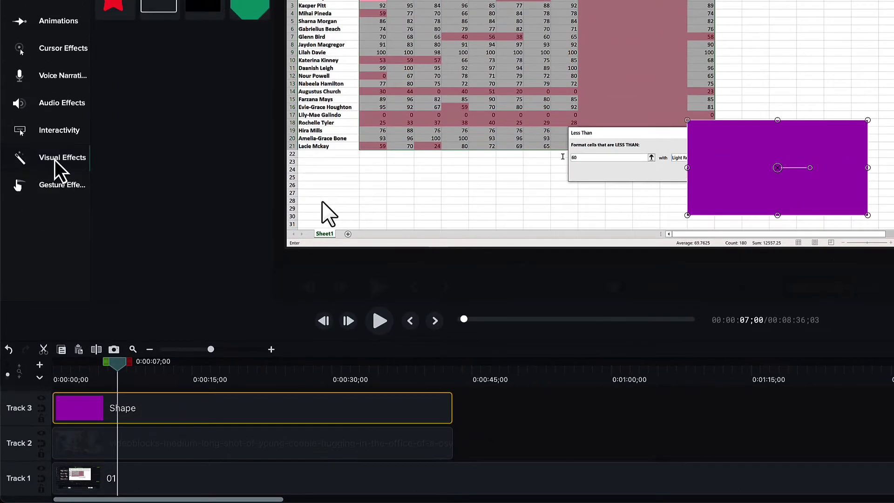
Step: Apply a Media Matte in Alpha mode at 100 intensity to the purple Shape clip
{"action": "left_click", "coordinate": [55, 159]}
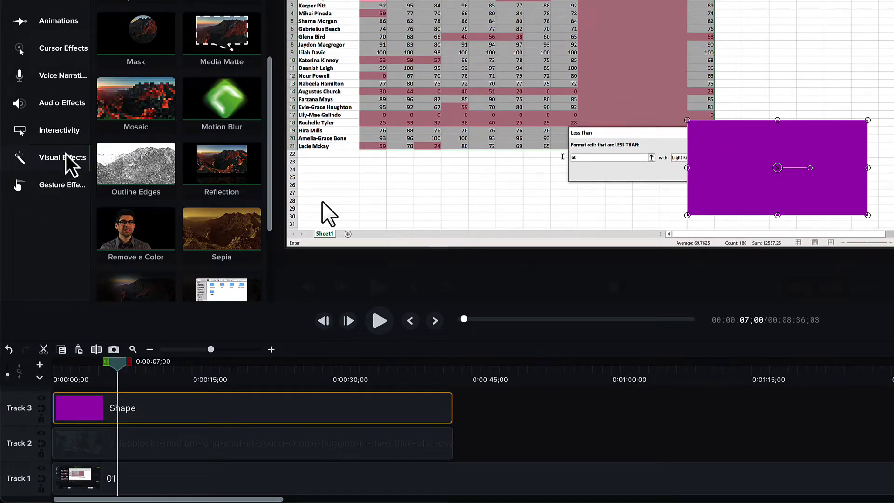
{"action": "left_click", "coordinate": [231, 33]}
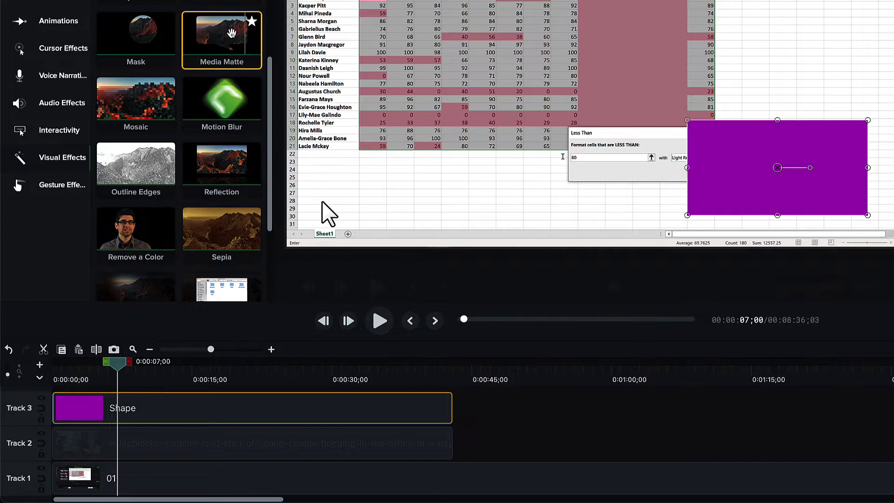
{"action": "left_click_drag", "start_coordinate": [231, 34], "coordinate": [190, 401]}
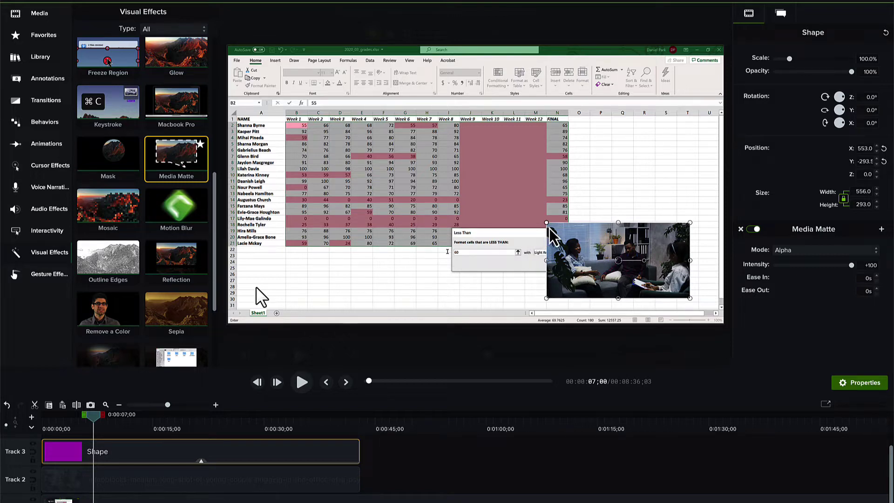
Step: Shrink the matte rectangle to 432 × 293, try a Star shape, then revert to Rectangle
{"action": "left_click_drag", "start_coordinate": [550, 228], "coordinate": [579, 222]}
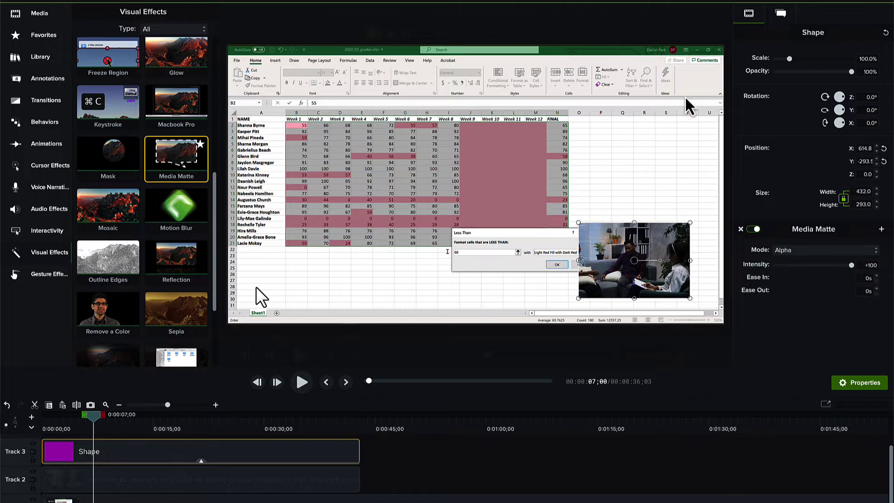
{"action": "left_click", "coordinate": [785, 16]}
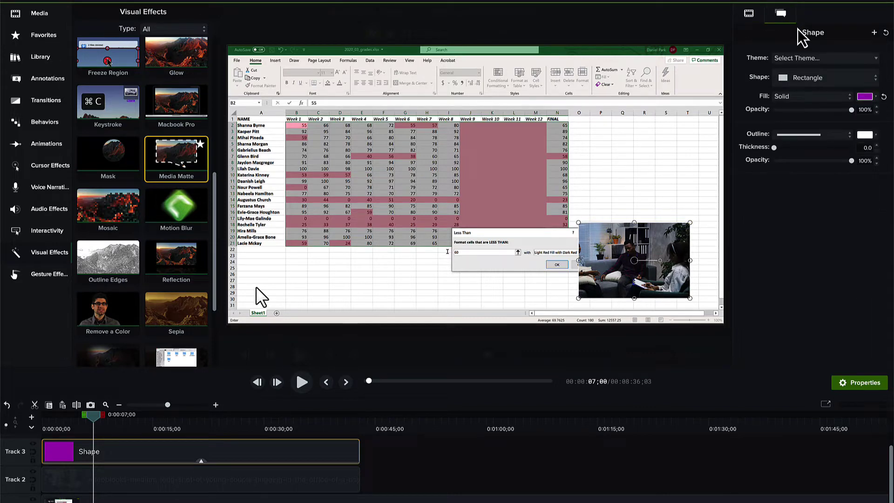
{"action": "left_click", "coordinate": [838, 78]}
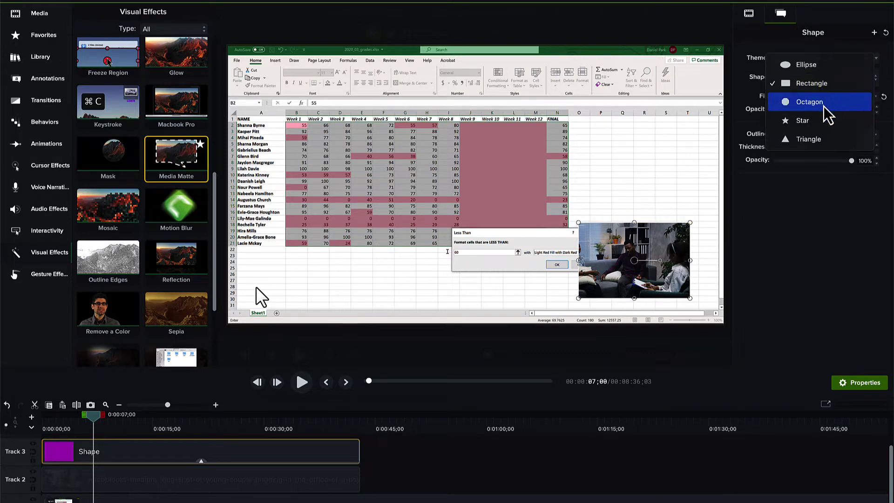
{"action": "left_click", "coordinate": [819, 120]}
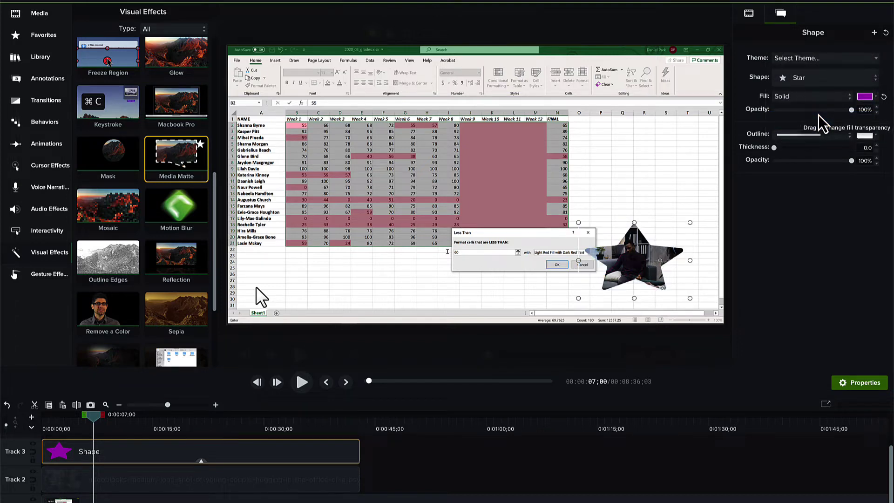
{"action": "key", "text": "ctrl+z"}
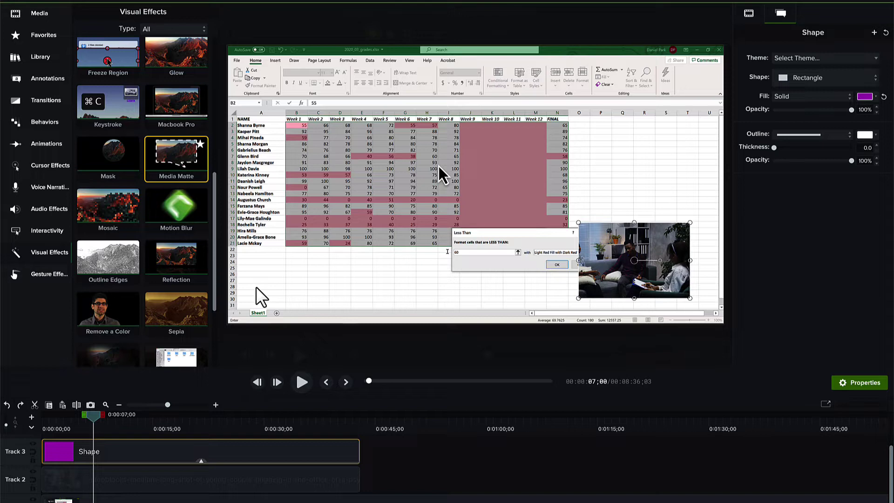
Step: Apply Corner Rounding with radius 91 to the matte Shape clip and preview the result
{"action": "scroll", "coordinate": [179, 241], "scroll_direction": "up", "scroll_amount": 2}
{"action": "scroll", "coordinate": [179, 241], "scroll_direction": "up", "scroll_amount": 3}
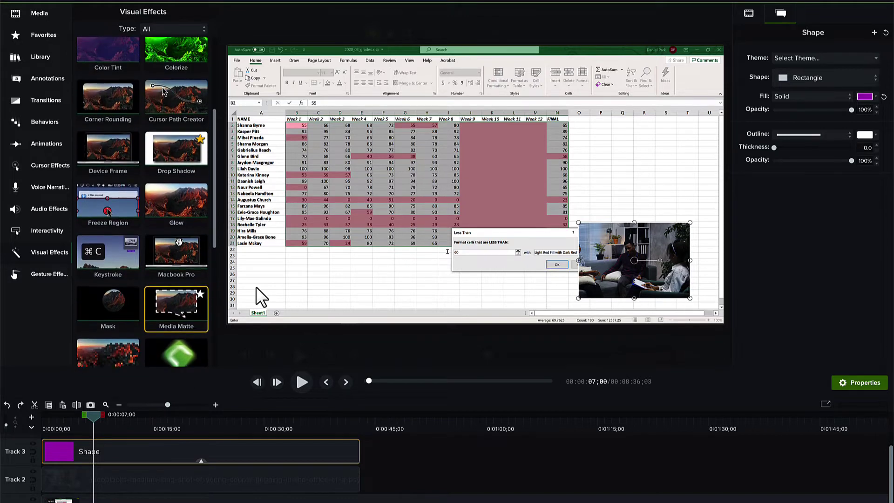
{"action": "left_click_drag", "start_coordinate": [99, 151], "coordinate": [139, 464]}
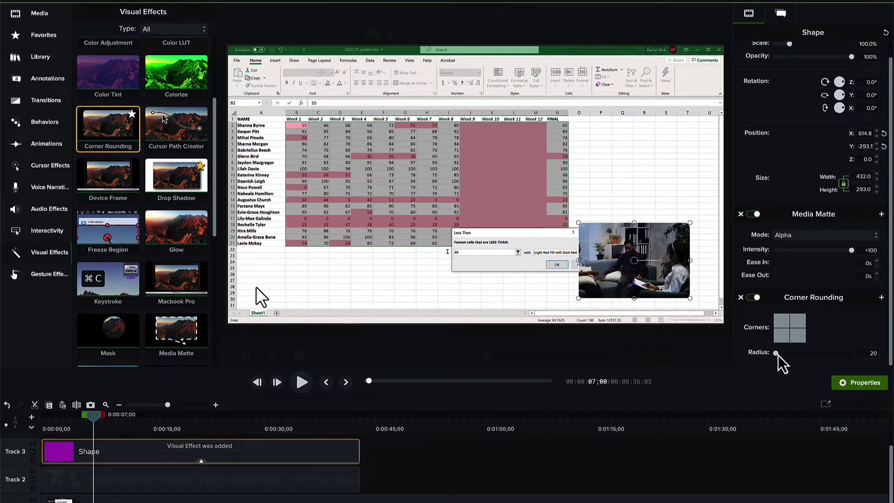
{"action": "left_click_drag", "start_coordinate": [776, 354], "coordinate": [782, 356]}
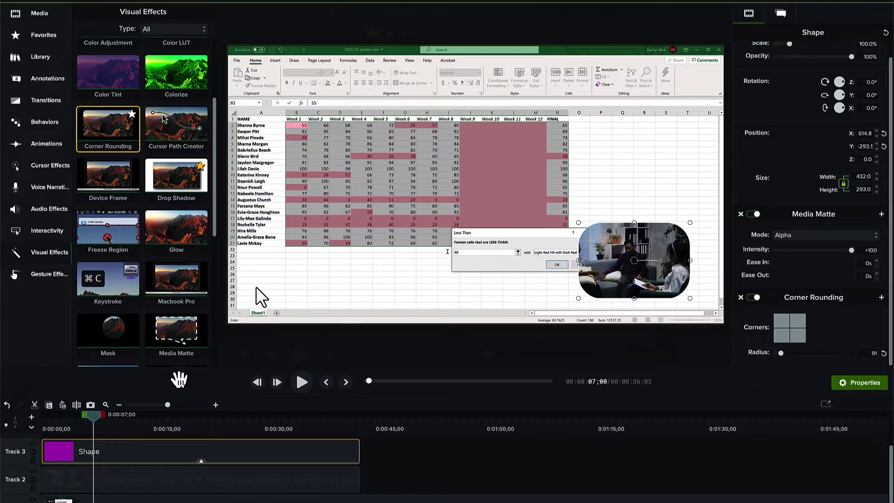
{"action": "mouse_move", "coordinate": [96, 424]}
{"action": "left_mouse_down"}
{"action": "mouse_move", "coordinate": [42, 419]}
{"action": "mouse_move", "coordinate": [94, 425]}
{"action": "mouse_move", "coordinate": [85, 428]}
{"action": "left_mouse_up"}
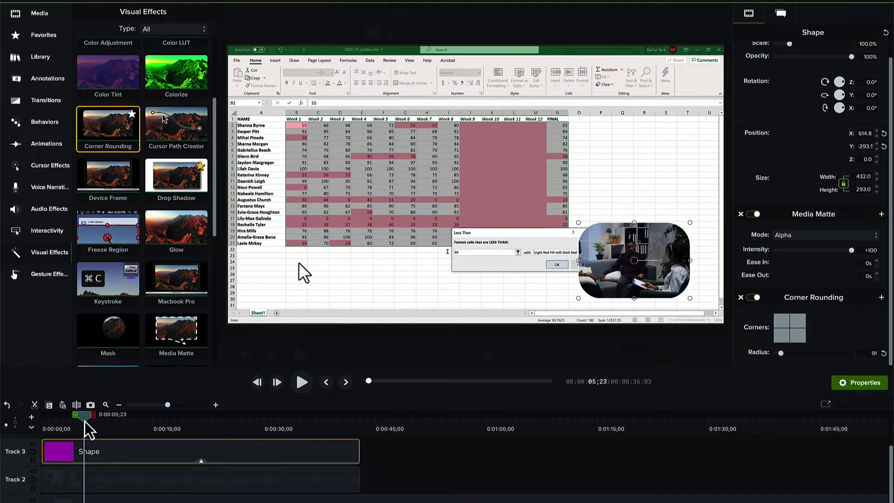
Step: Zoom the Track 2 video to 31.6%, nudge it down-left, preview, and lengthen the zoom animation
{"action": "left_click", "coordinate": [87, 482]}
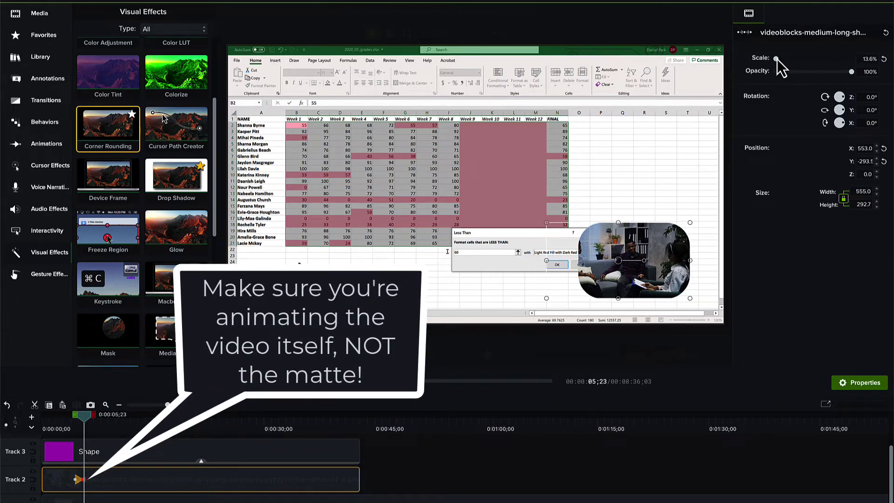
{"action": "left_click_drag", "start_coordinate": [776, 60], "coordinate": [780, 60]}
{"action": "key", "text": "Down"}
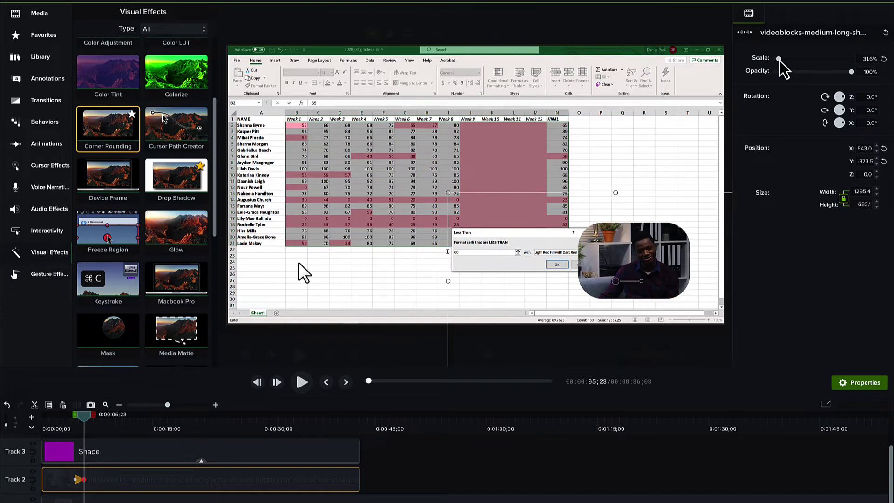
{"action": "key", "text": "Left"}
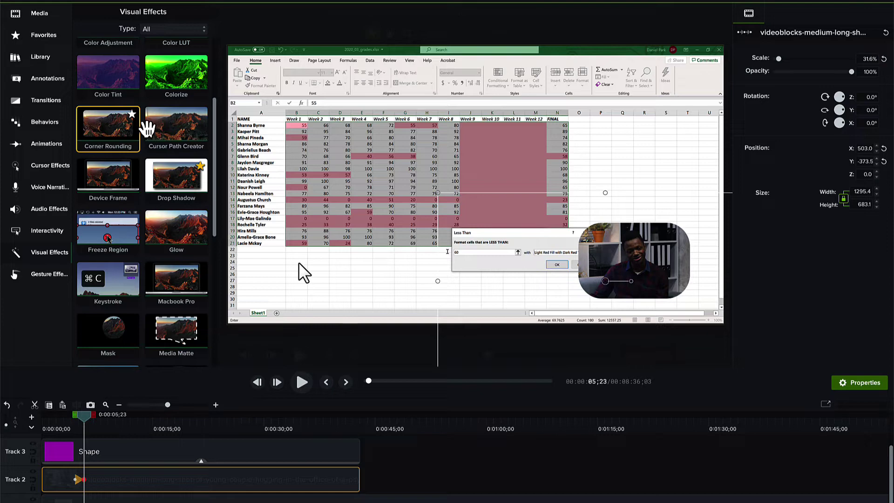
{"action": "left_click", "coordinate": [63, 422]}
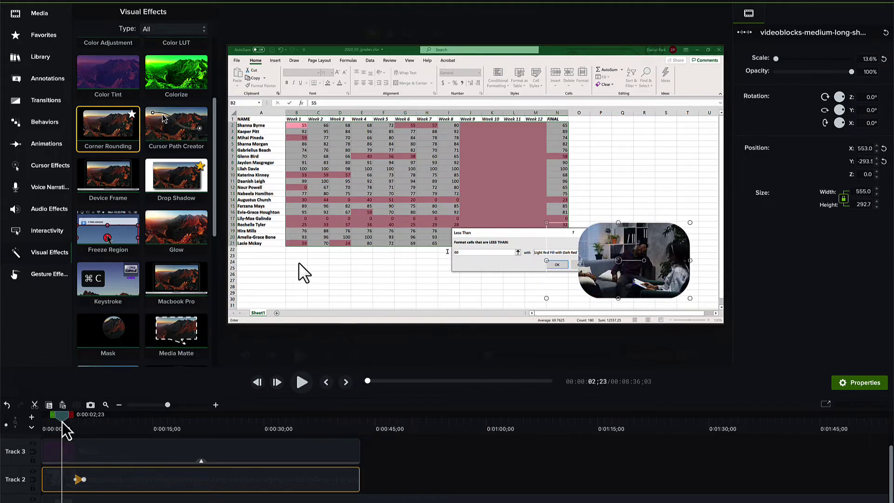
{"action": "key", "text": "space"}
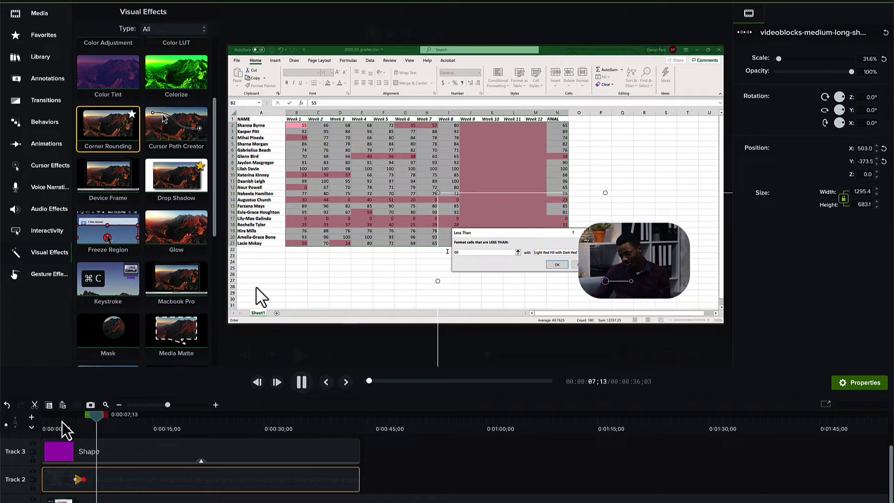
{"action": "key", "text": "space"}
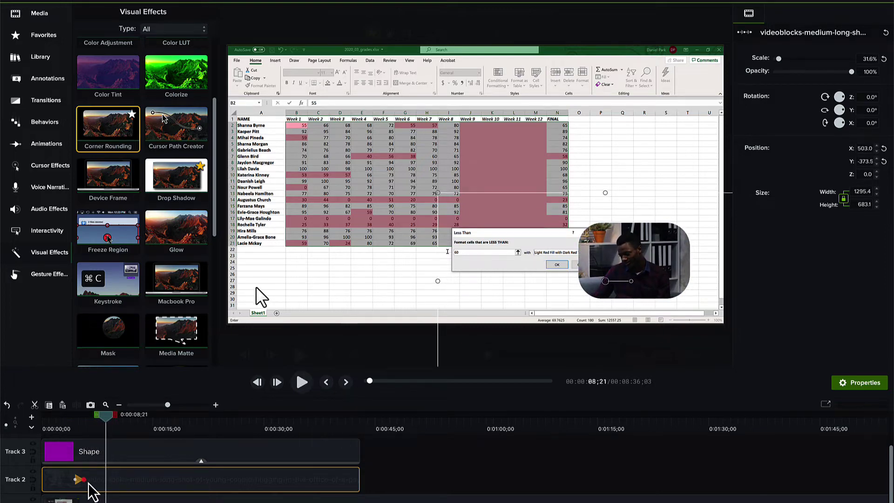
{"action": "left_click_drag", "start_coordinate": [89, 484], "coordinate": [103, 487]}
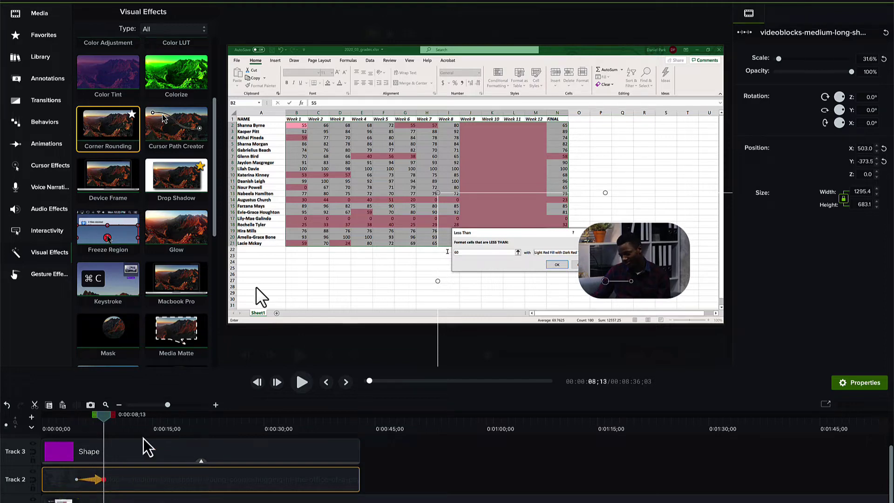
Step: Animate the video panning right and down near 0:00:20, from X 503 to X 783, and preview
{"action": "left_click_drag", "start_coordinate": [136, 428], "coordinate": [182, 427]}
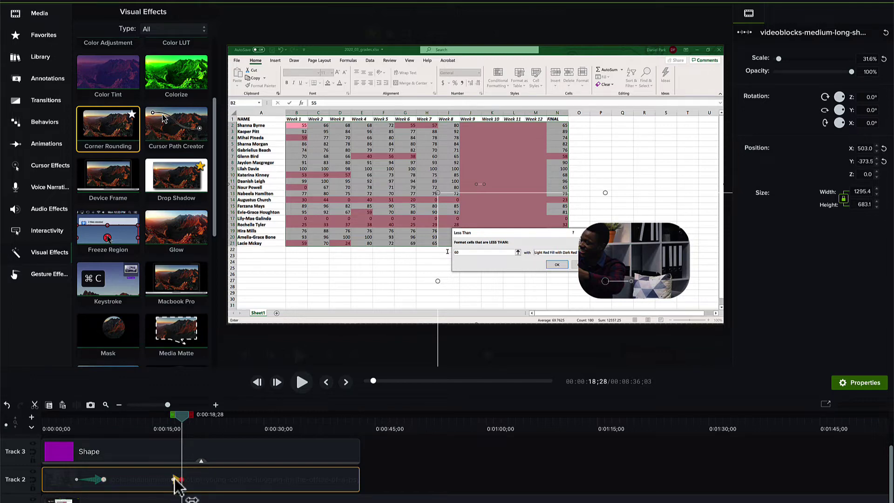
{"action": "left_click_drag", "start_coordinate": [174, 480], "coordinate": [158, 480]}
{"action": "left_click", "coordinate": [191, 431]}
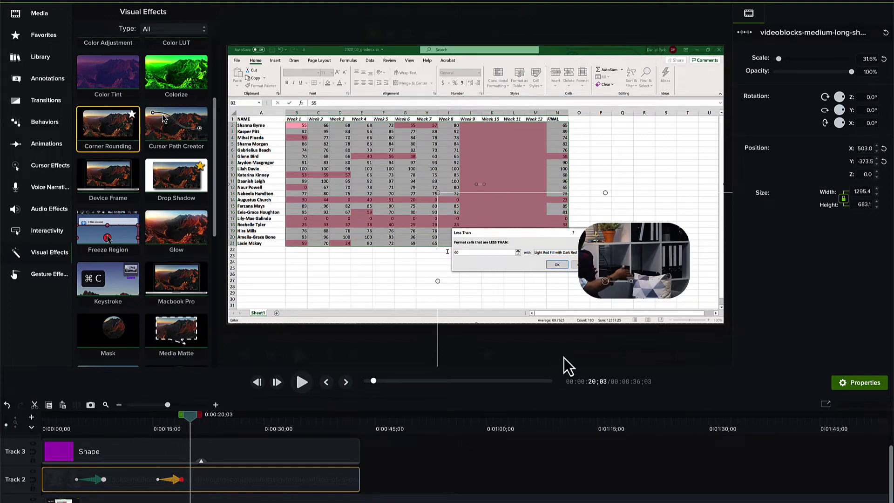
{"action": "key", "text": "Right"}
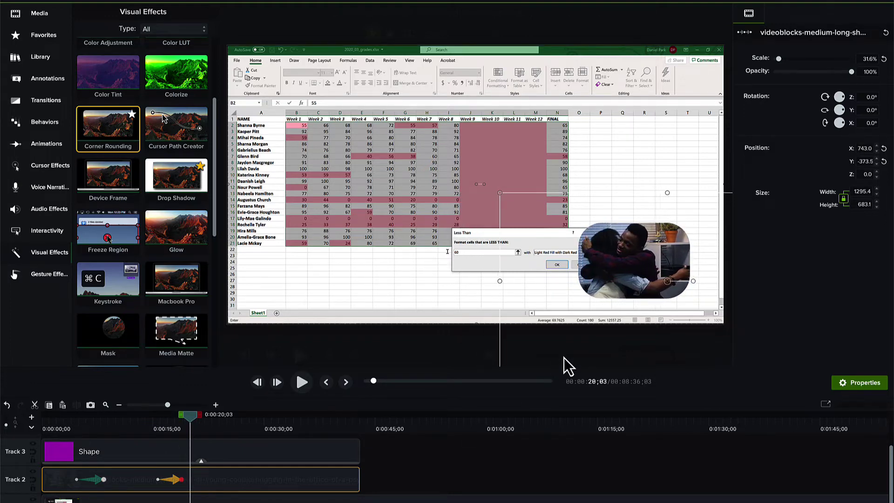
{"action": "key", "text": "Right"}
{"action": "key", "text": "Down"}
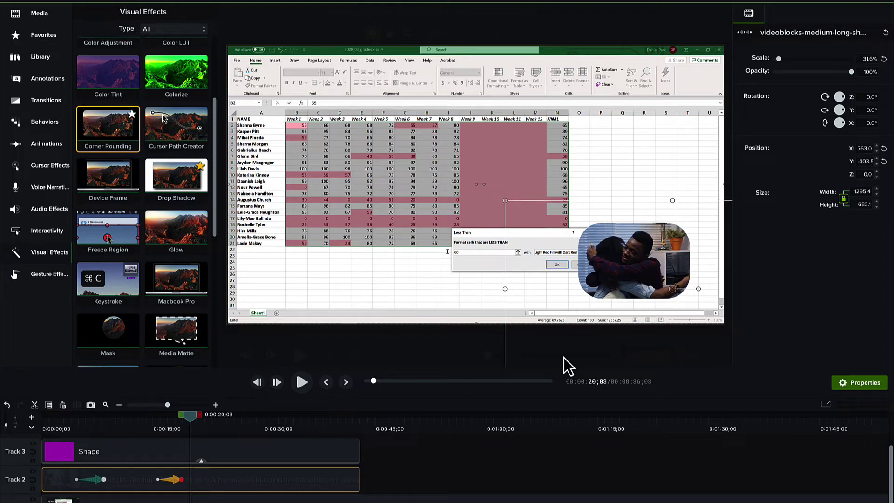
{"action": "key", "text": "Right"}
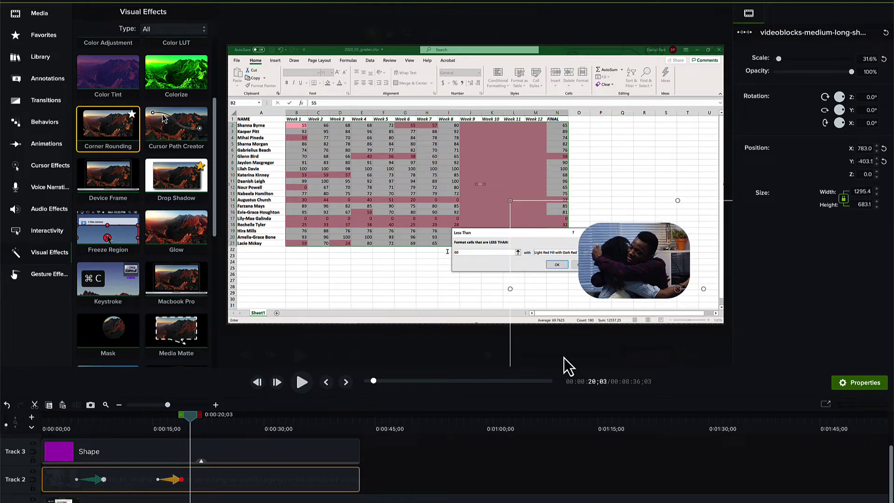
{"action": "left_click", "coordinate": [151, 420]}
{"action": "key", "text": "space"}
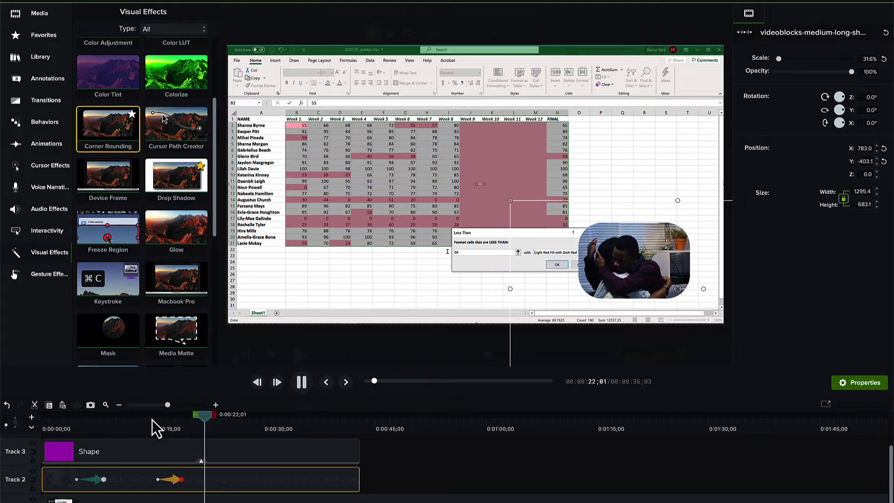
Step: Drag the Border effect toward the timeline and select the purple Shape clip on Track 3
{"action": "key", "text": "space"}
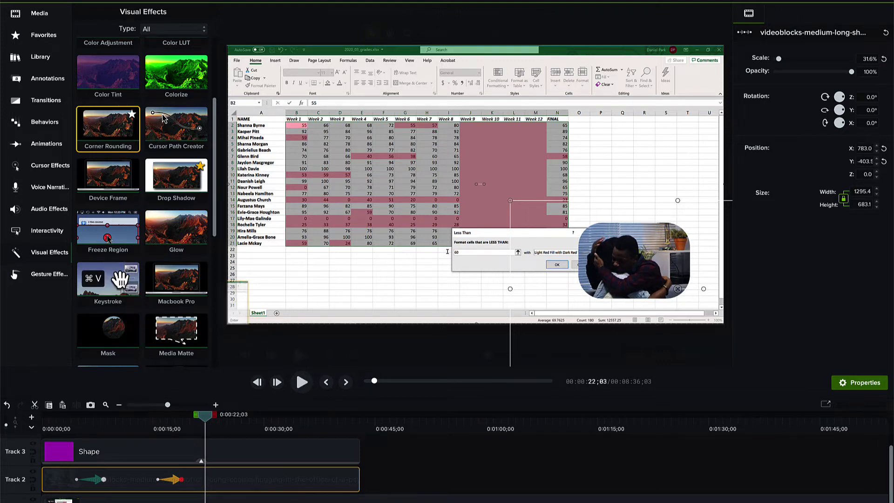
{"action": "scroll", "coordinate": [122, 230], "scroll_direction": "up", "scroll_amount": 3}
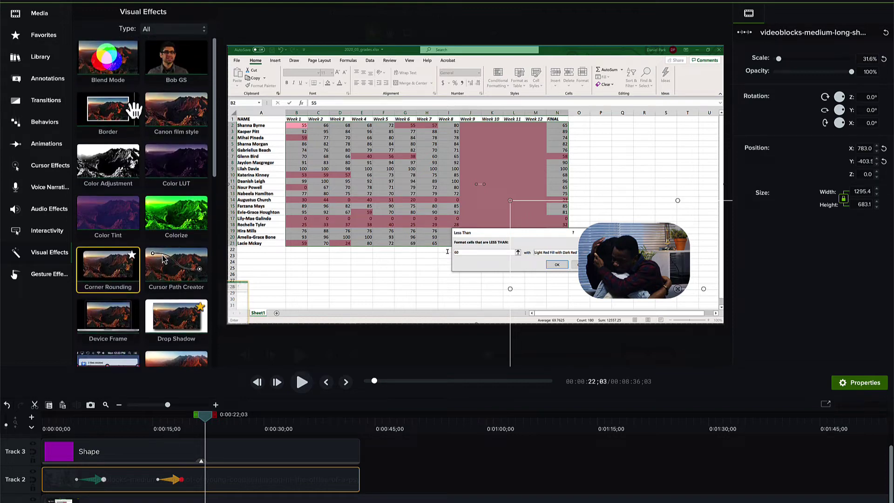
{"action": "left_click_drag", "start_coordinate": [122, 112], "coordinate": [210, 488]}
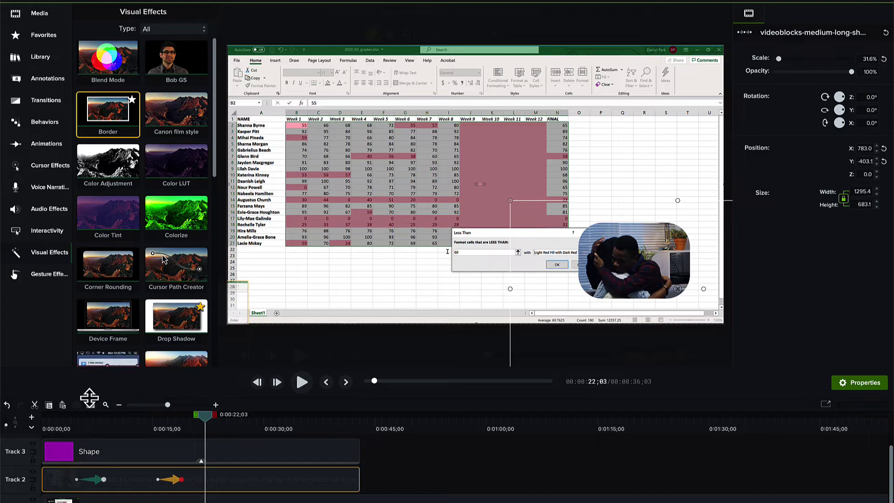
{"action": "left_click", "coordinate": [108, 456]}
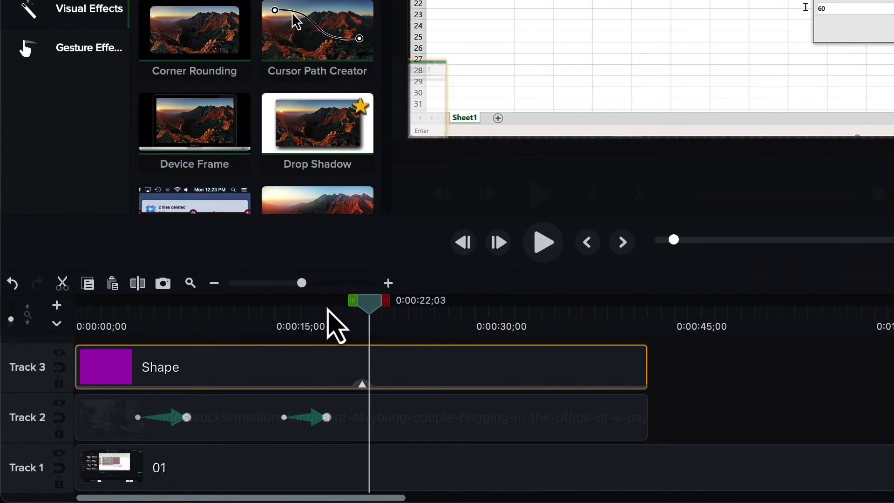
Step: Copy and paste the Shape clip at 0:00, moving the duplicate's track below the video track
{"action": "left_click_drag", "start_coordinate": [363, 308], "coordinate": [9, 270]}
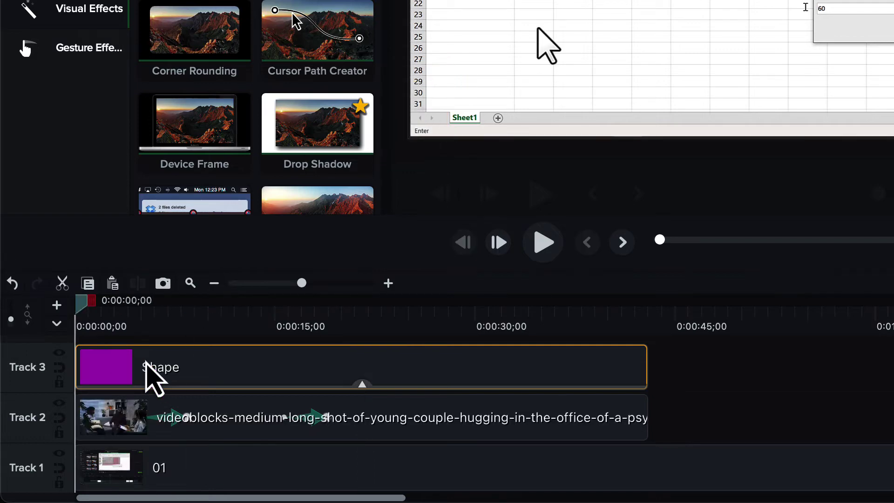
{"action": "key", "text": "super+c"}
{"action": "key", "text": "super+v"}
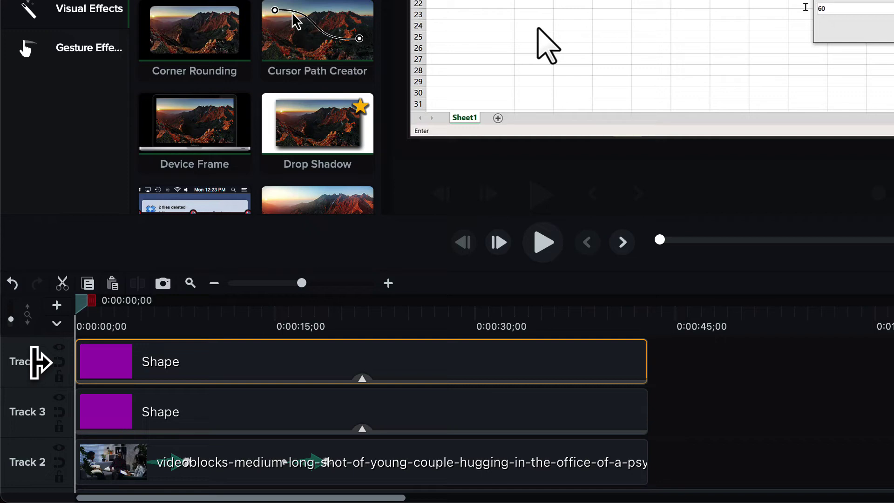
{"action": "left_click_drag", "start_coordinate": [40, 362], "coordinate": [27, 454]}
{"action": "scroll", "coordinate": [145, 435], "scroll_direction": "down", "scroll_amount": 2}
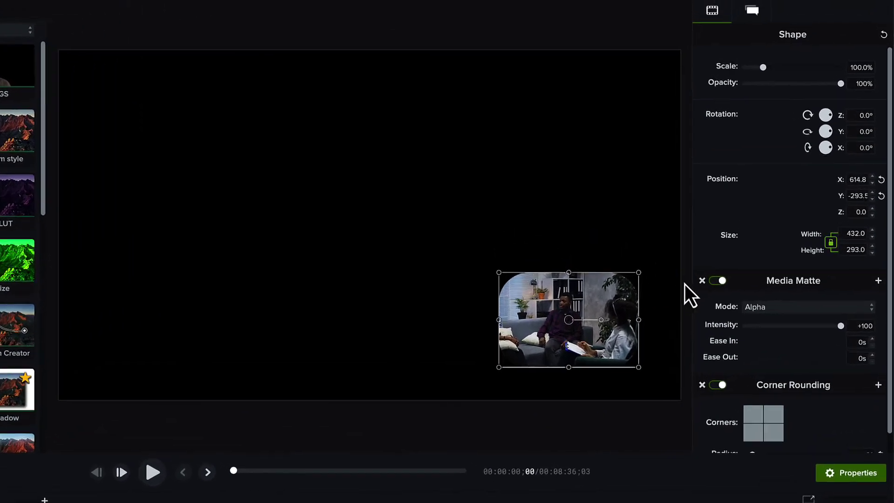
Step: Remove the duplicate's Media Matte, scale it to 113.8%, and fill it blue from the !dappertext palette
{"action": "left_click", "coordinate": [695, 292]}
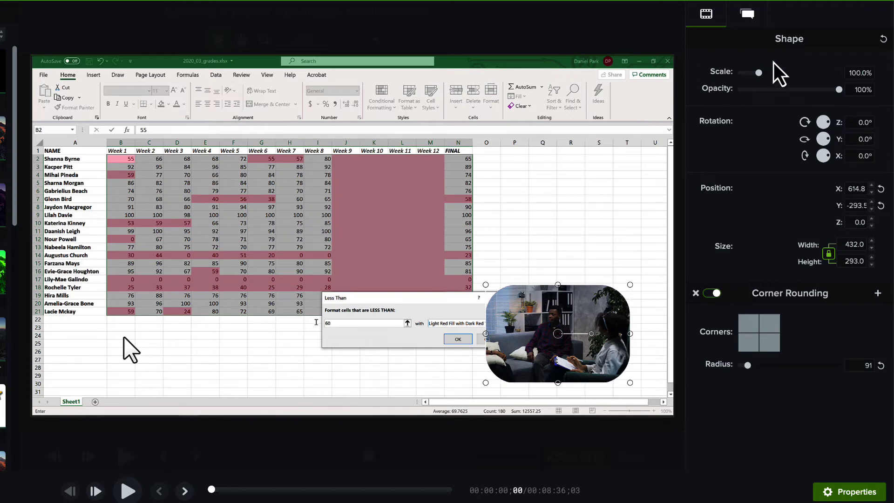
{"action": "left_click_drag", "start_coordinate": [758, 73], "coordinate": [761, 73]}
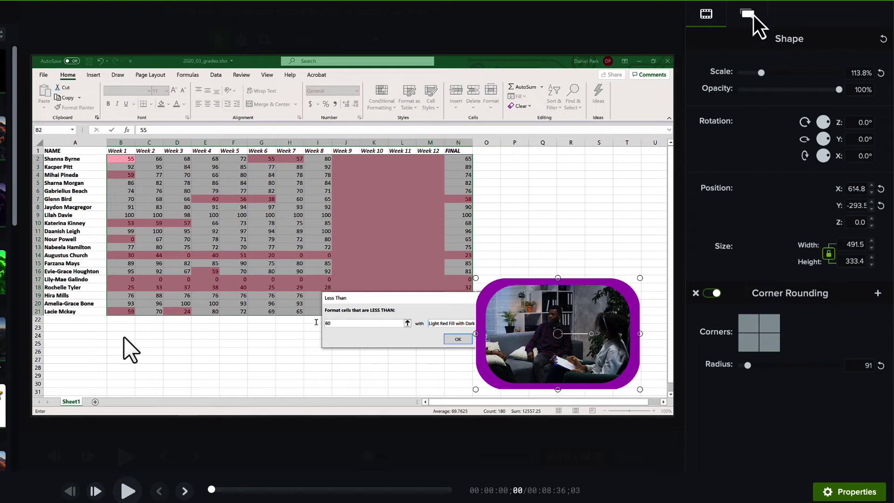
{"action": "left_click", "coordinate": [753, 16]}
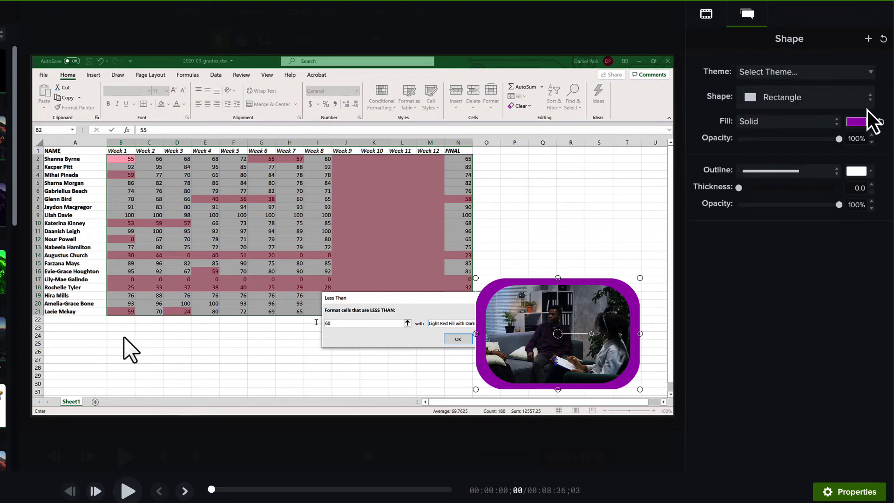
{"action": "left_click", "coordinate": [870, 122]}
{"action": "left_click", "coordinate": [838, 153]}
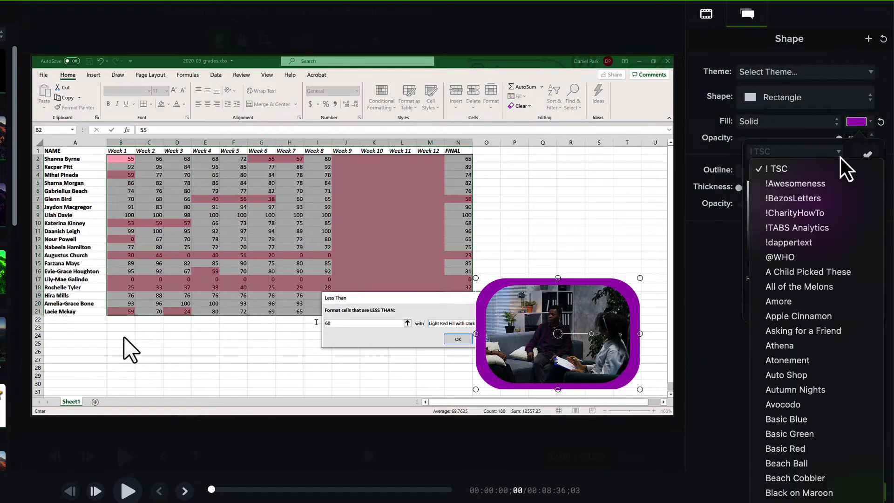
{"action": "left_click", "coordinate": [772, 243]}
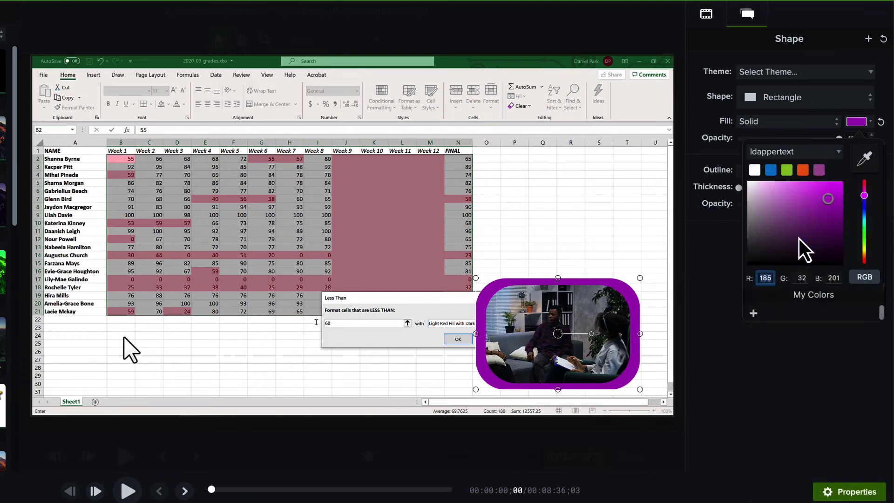
{"action": "left_click", "coordinate": [770, 171]}
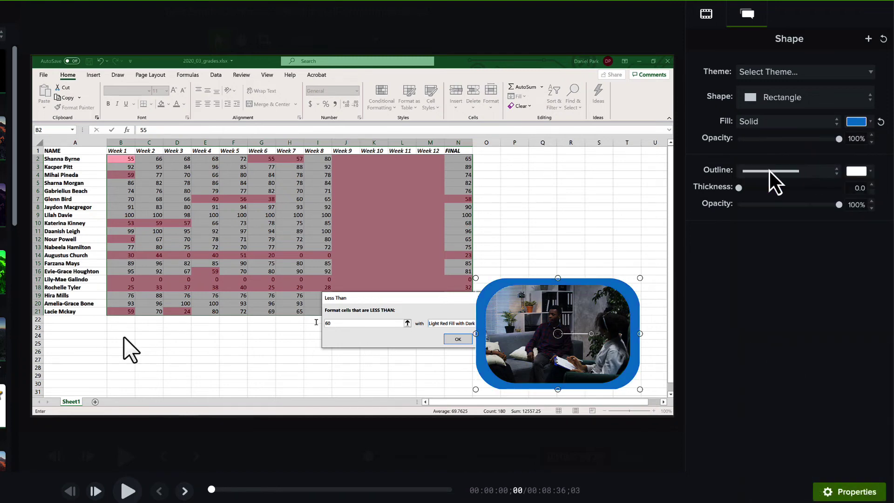
{"action": "left_click", "coordinate": [590, 204]}
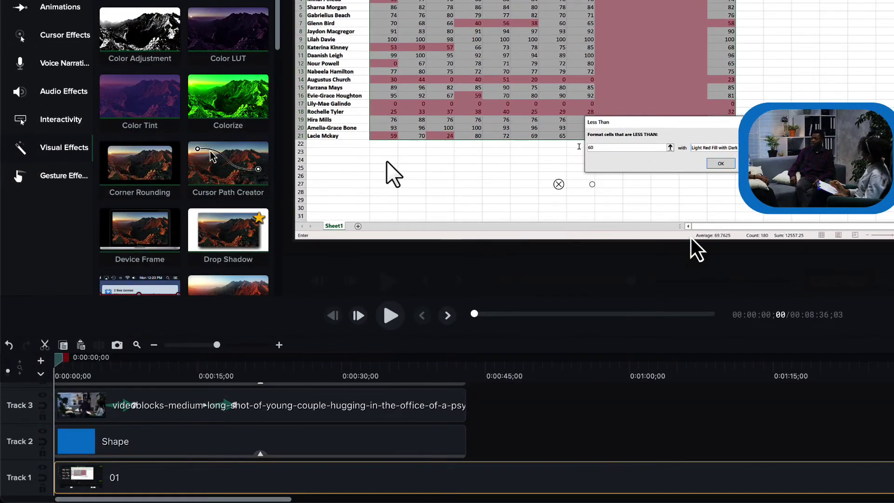
Step: Paste the blue frame, then group it with the couple video and purple matte into Group 1
{"action": "key", "text": "ctrl+v"}
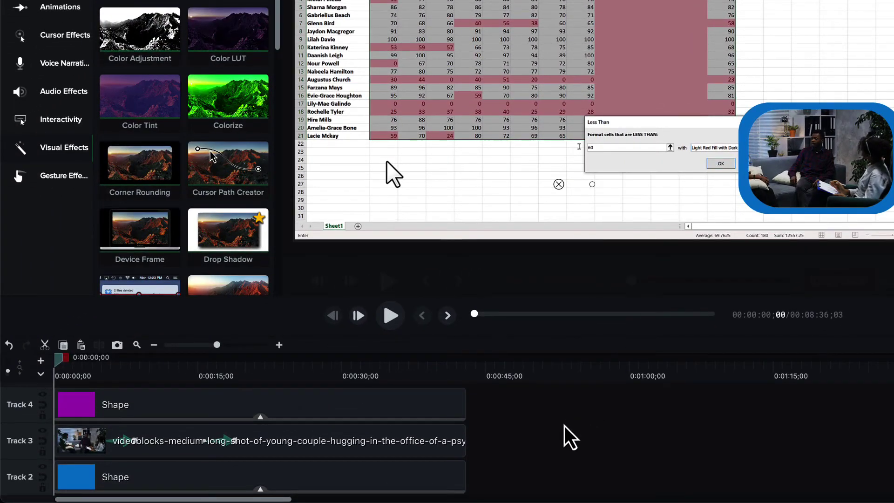
{"action": "left_click", "coordinate": [400, 471]}
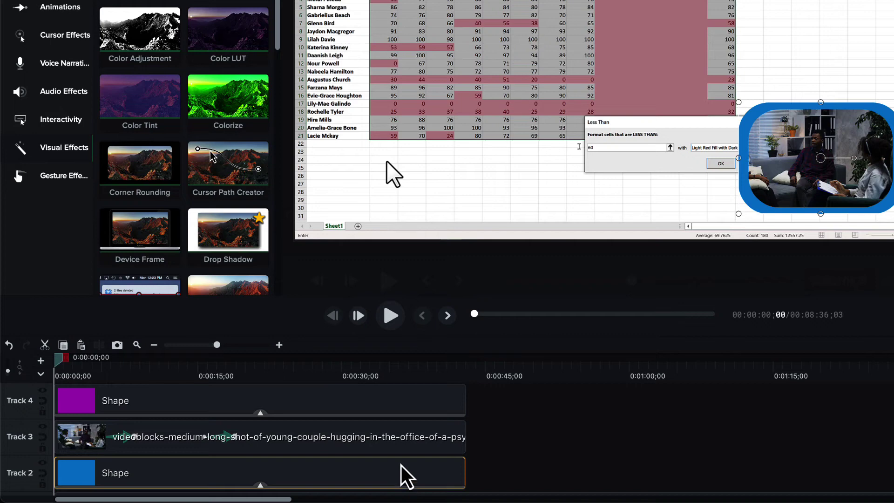
{"action": "left_click", "coordinate": [390, 439], "text": "ctrl"}
{"action": "left_click", "coordinate": [380, 401], "text": "ctrl"}
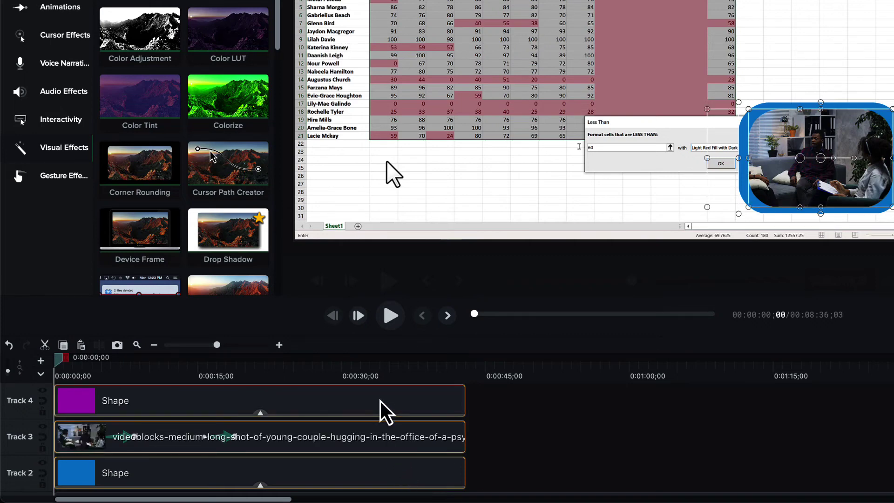
{"action": "right_click", "coordinate": [380, 409]}
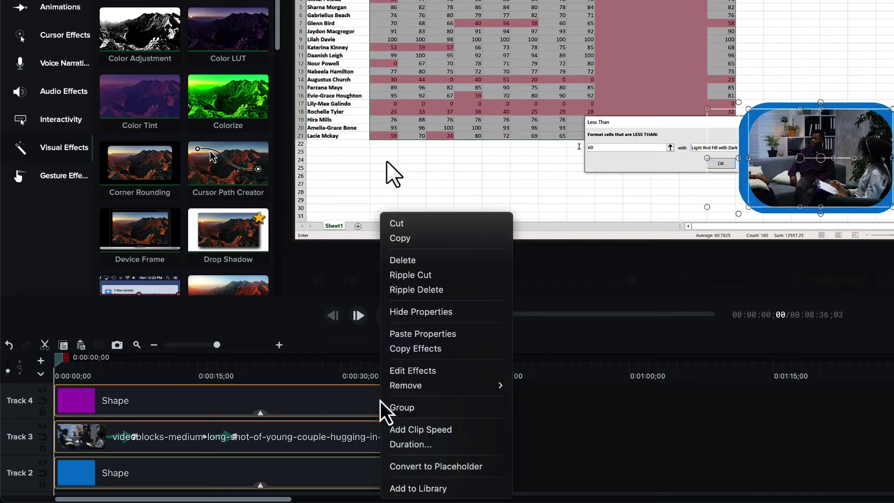
{"action": "left_click", "coordinate": [419, 409]}
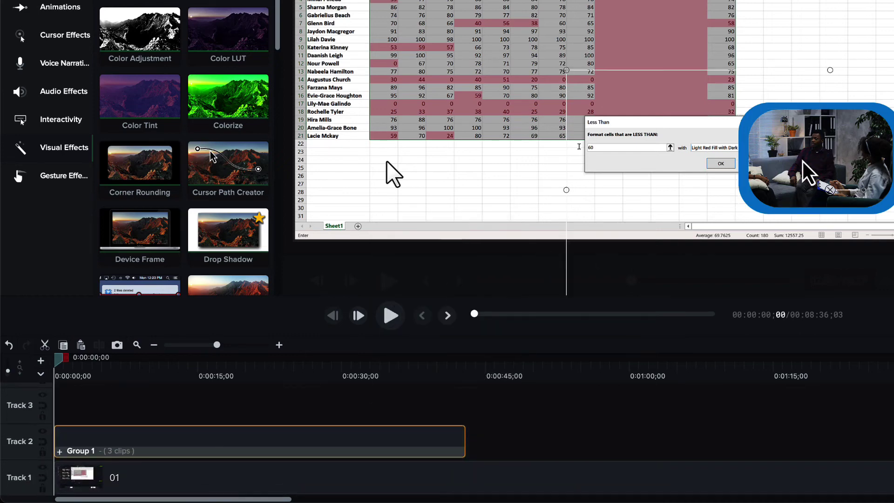
Step: Enlarge the grouped overlay to about 128%, position it near the right edge, and preview playback
{"action": "left_click_drag", "start_coordinate": [808, 172], "coordinate": [792, 160]}
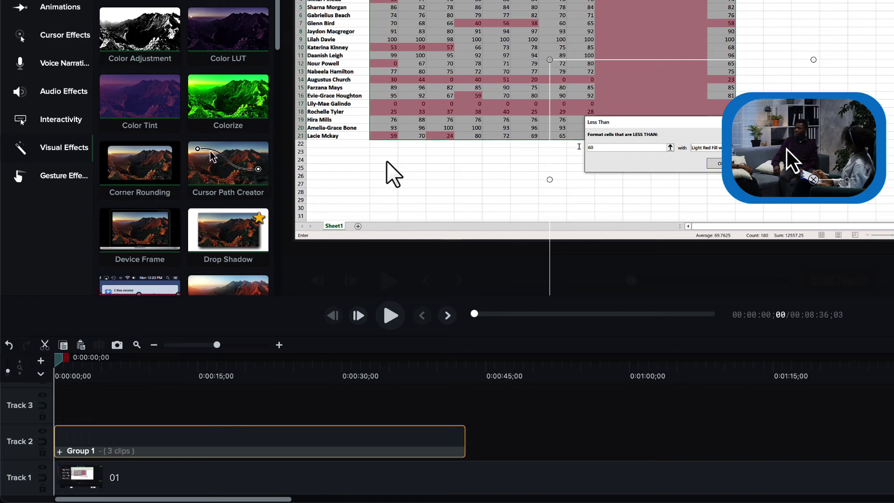
{"action": "left_click_drag", "start_coordinate": [550, 61], "coordinate": [461, 2]}
{"action": "left_click_drag", "start_coordinate": [699, 119], "coordinate": [771, 149]}
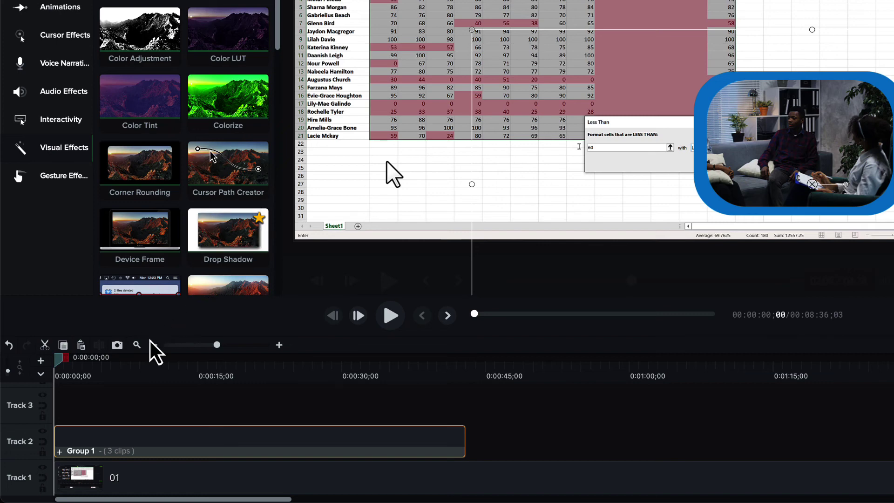
{"action": "left_click_drag", "start_coordinate": [101, 375], "coordinate": [280, 367]}
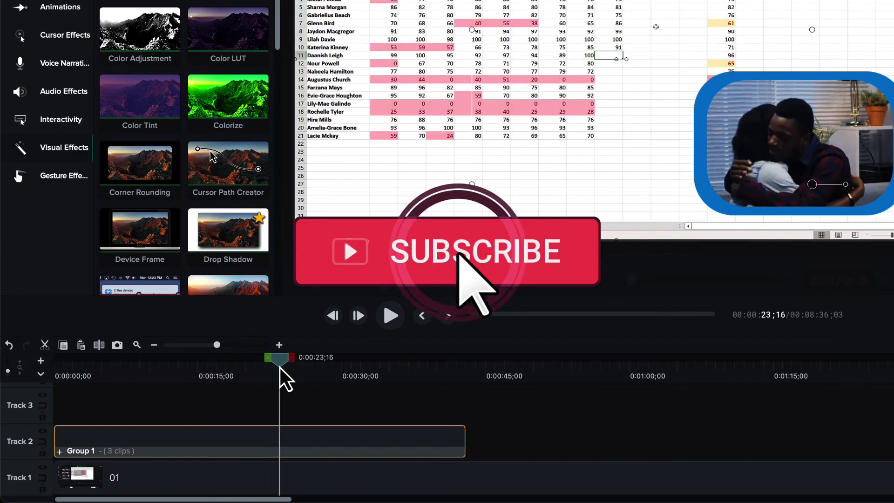